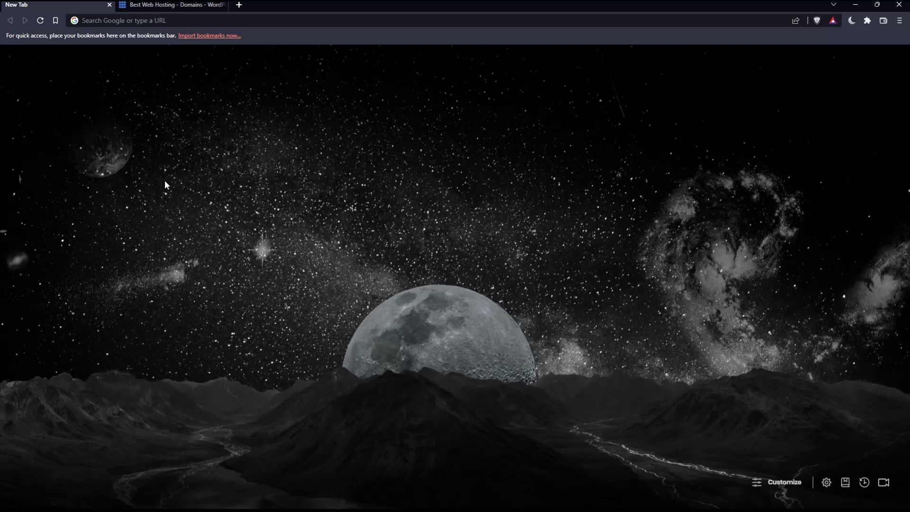
# - Abandon the typed address and switch to the open 'Best Web Hosting' Bluehost tab
pyautogui.click(176, 19)
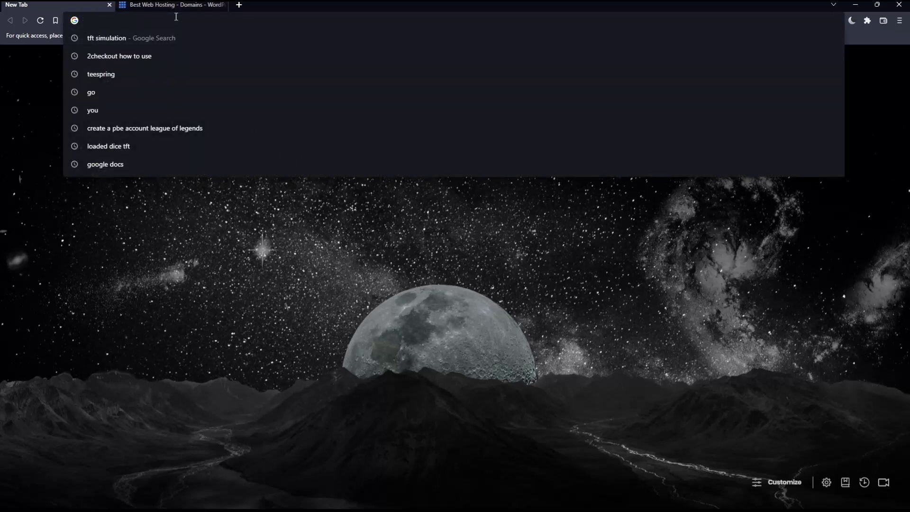
pyautogui.write('bluehost')
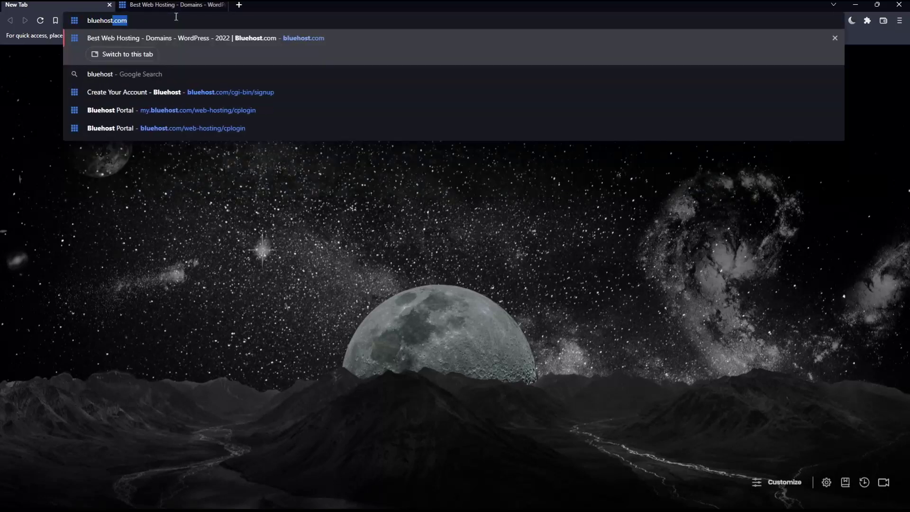
pyautogui.write('.com')
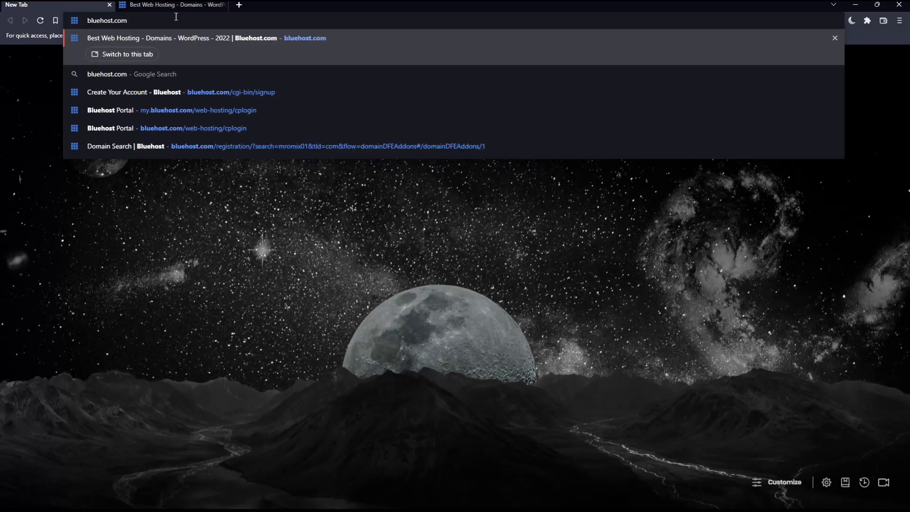
pyautogui.hotkey('ctrl', 'a')
pyautogui.press('BackSpace')
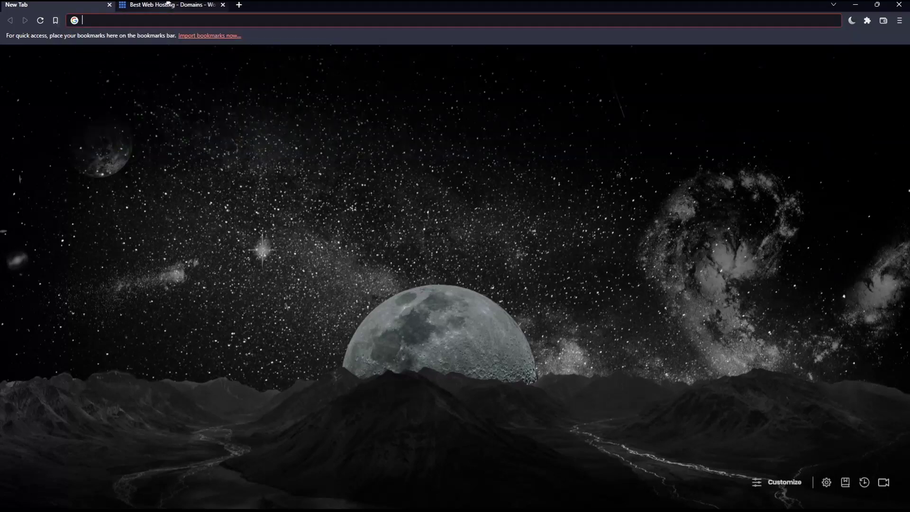
pyautogui.click(166, 4)
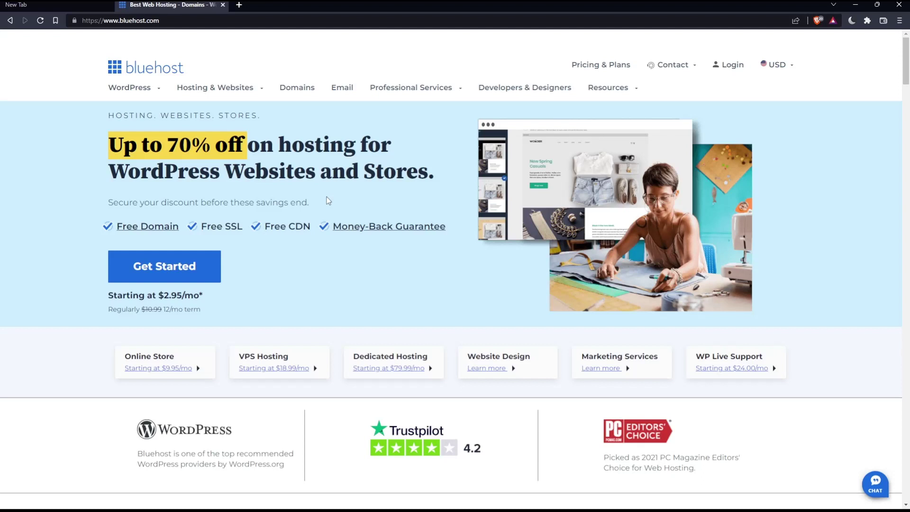
# - Go to the Bluehost account Login from the homepage
pyautogui.click(728, 65)
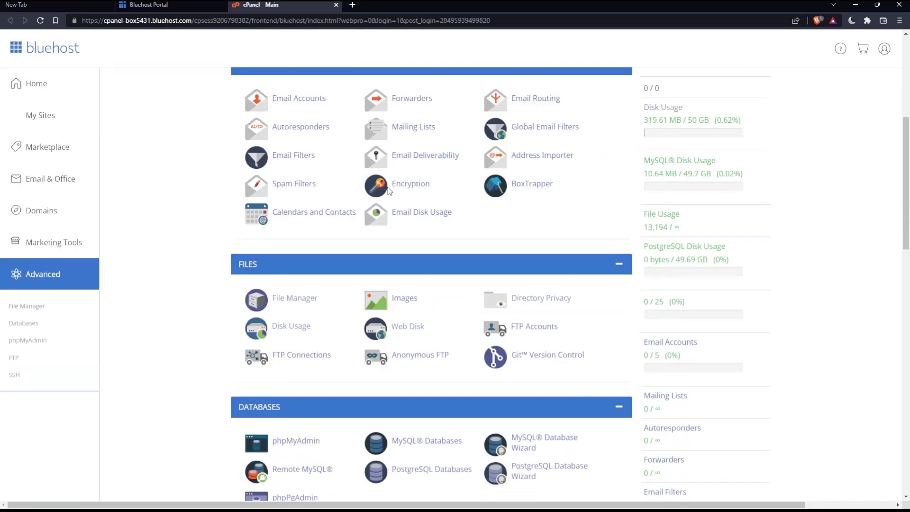
pyautogui.scroll(-3, 292, 115)
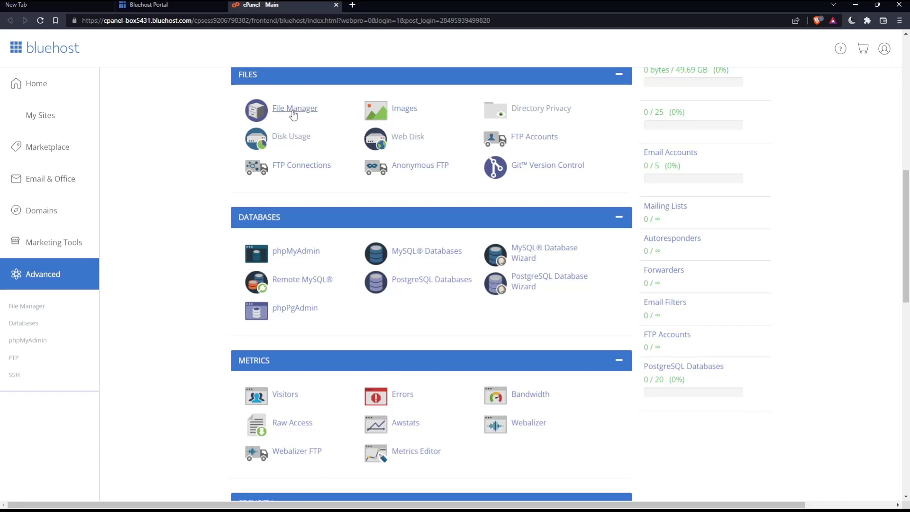
# - Launch File Manager from cPanel's Files section for the mromix account
pyautogui.click(293, 111)
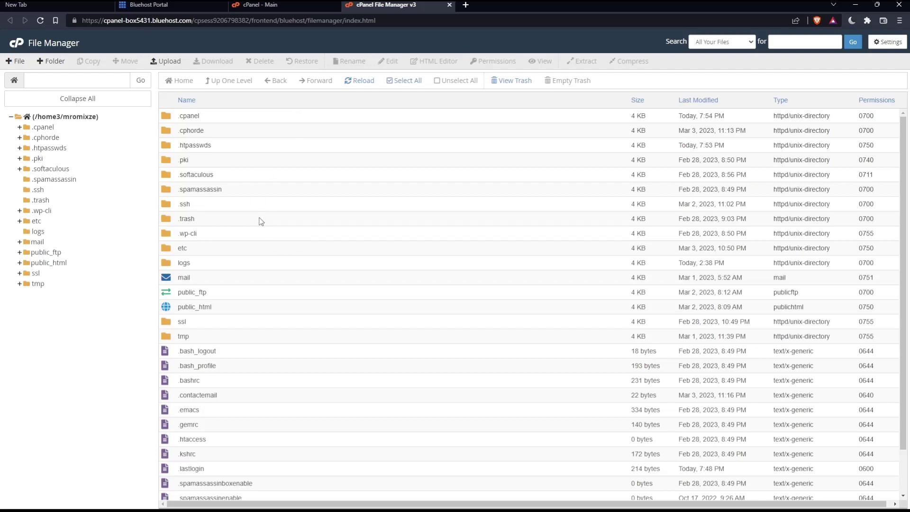
# - In the Bluehost Portal, list My Sites and expand the Add site dropdown
pyautogui.click(150, 4)
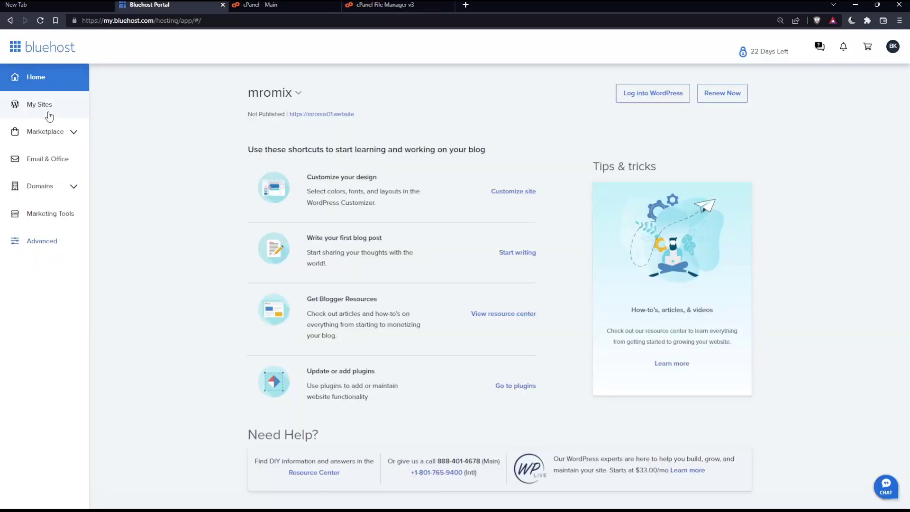
pyautogui.click(47, 108)
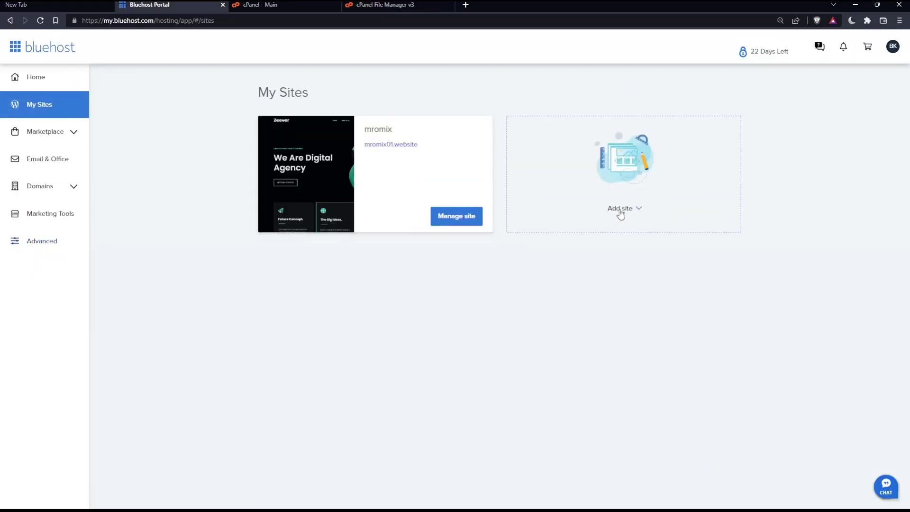
pyautogui.click(621, 213)
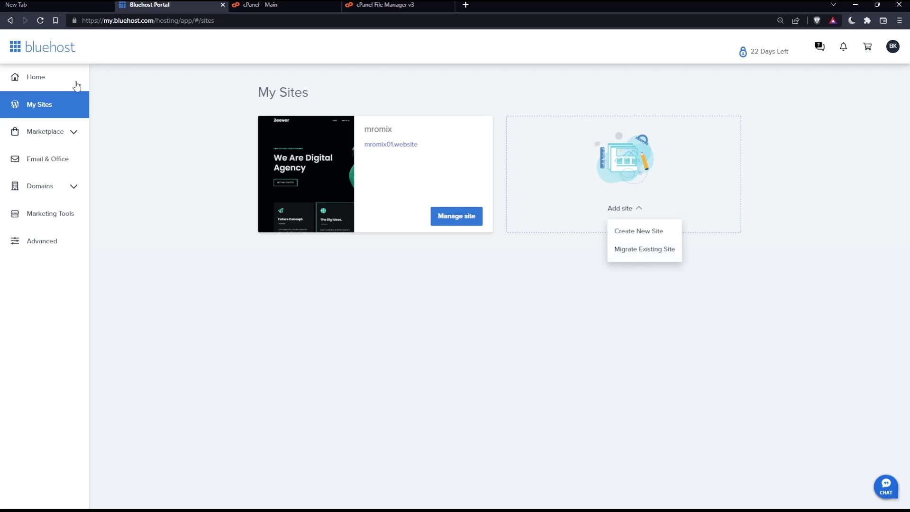
# - Back in the cPanel File Manager tab, select the logs folder in the home directory
pyautogui.click(76, 84)
pyautogui.click(384, 5)
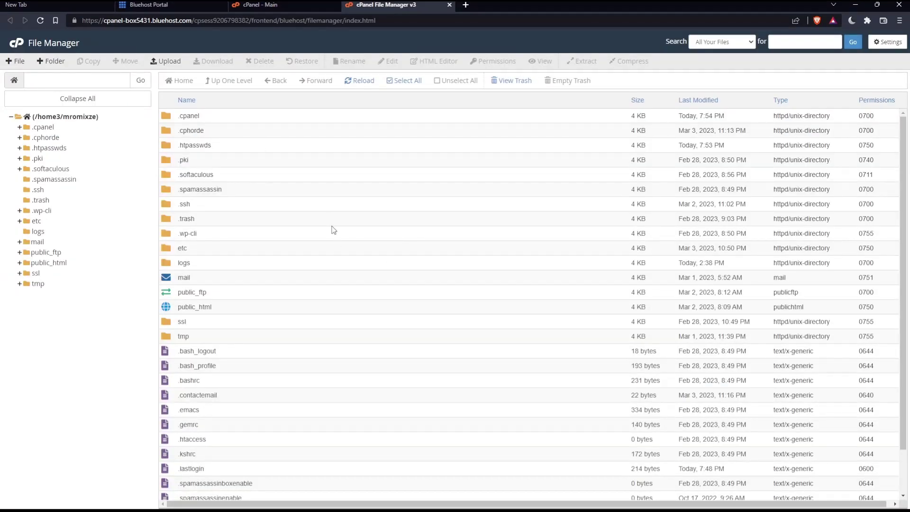
pyautogui.click(245, 204)
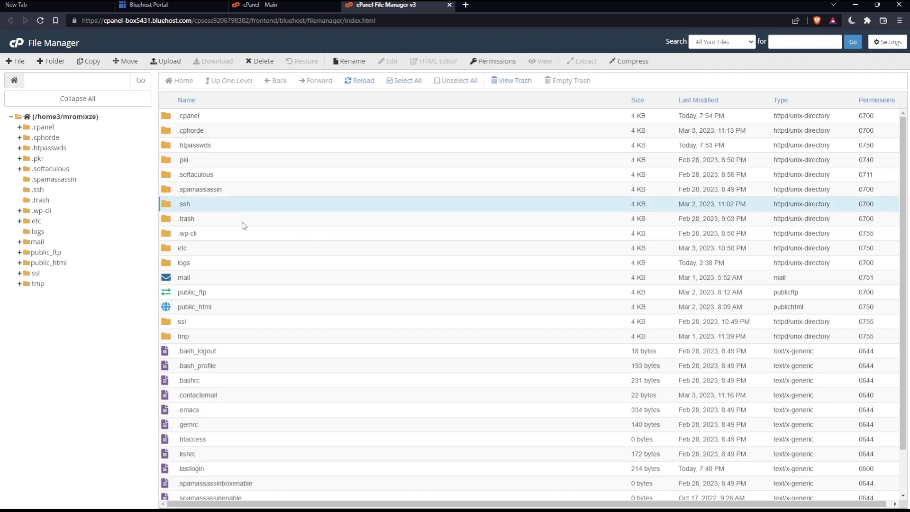
pyautogui.click(244, 265)
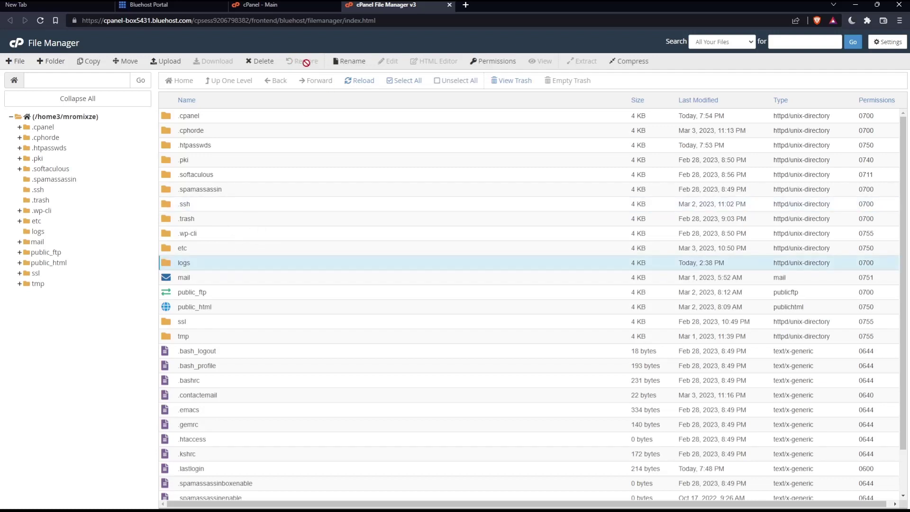